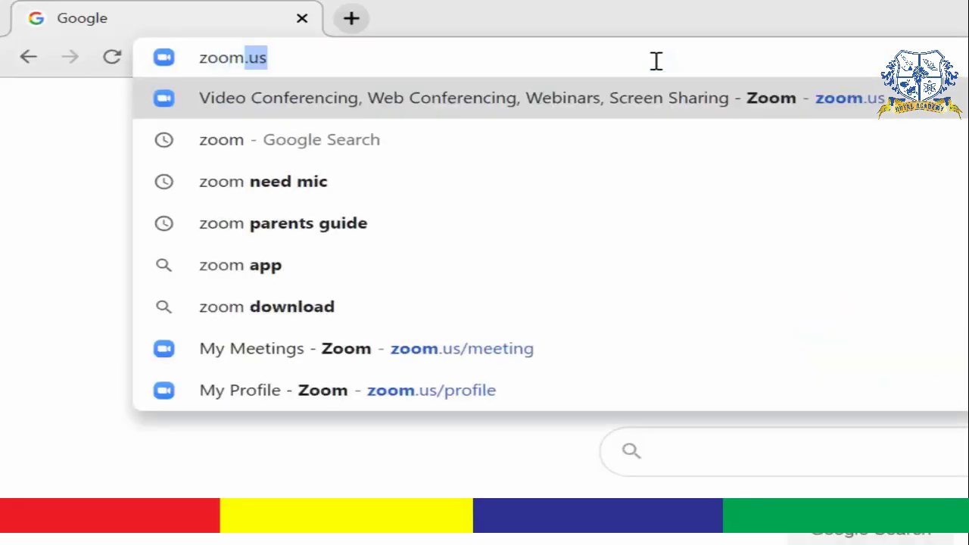
Open the zoom.us website in the browser.
{"action": "key", "text": "Return"}
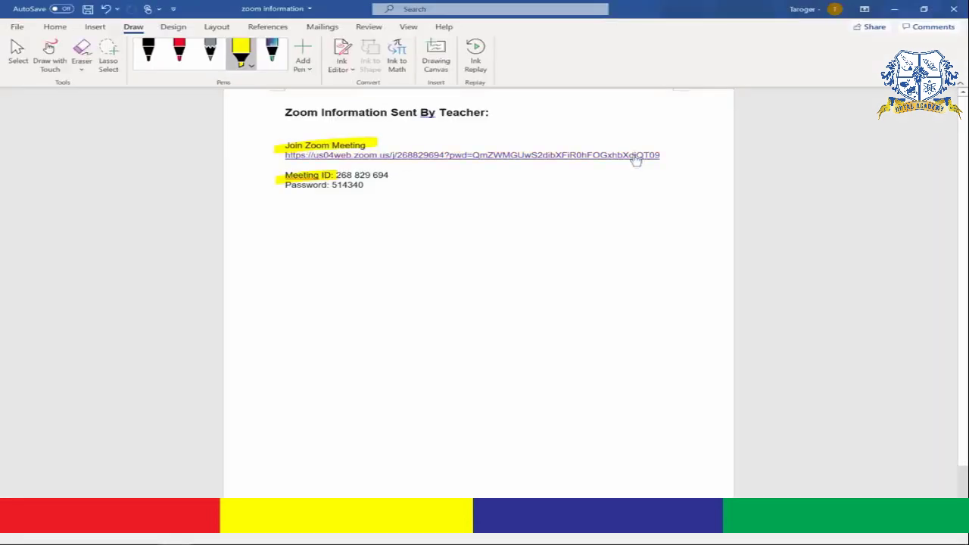
Join the teacher's Zoom meeting from the document's link with video and computer audio, and maximize the meeting window.
{"action": "left_click", "coordinate": [634, 156], "text": "ctrl"}
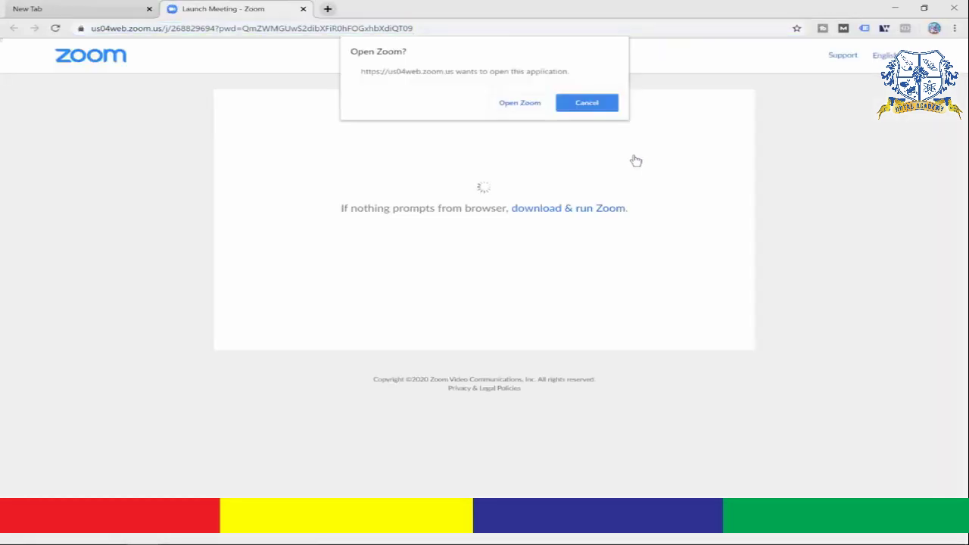
{"action": "left_click", "coordinate": [532, 105]}
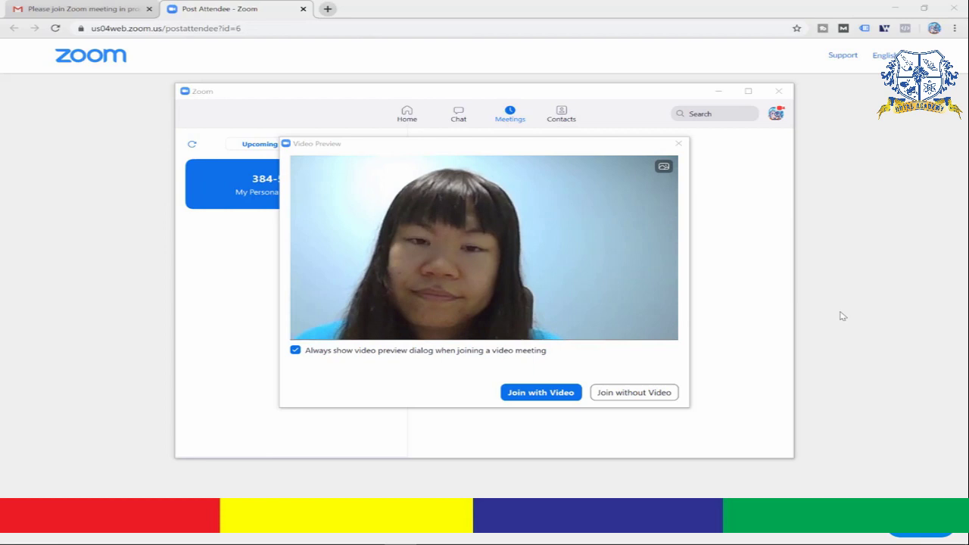
{"action": "left_click", "coordinate": [548, 401]}
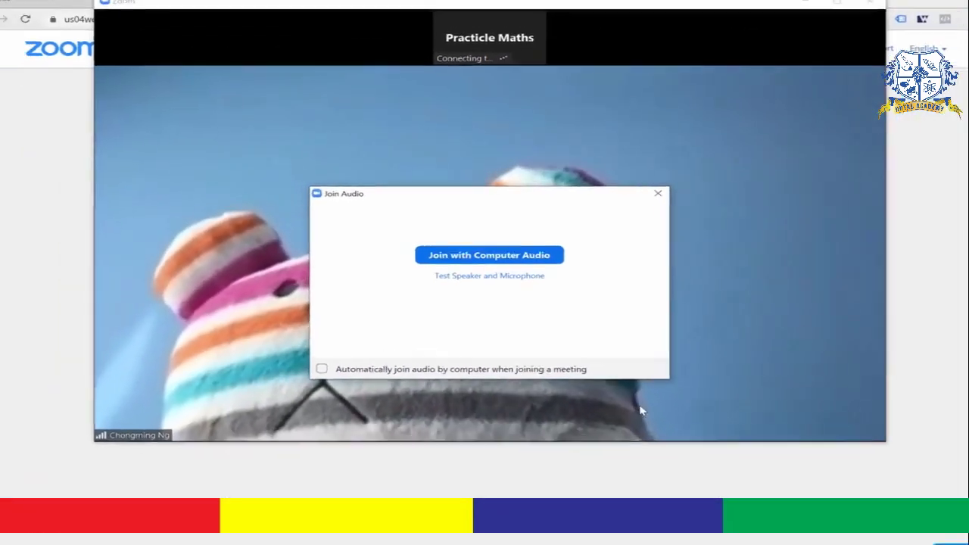
{"action": "key", "text": "Return"}
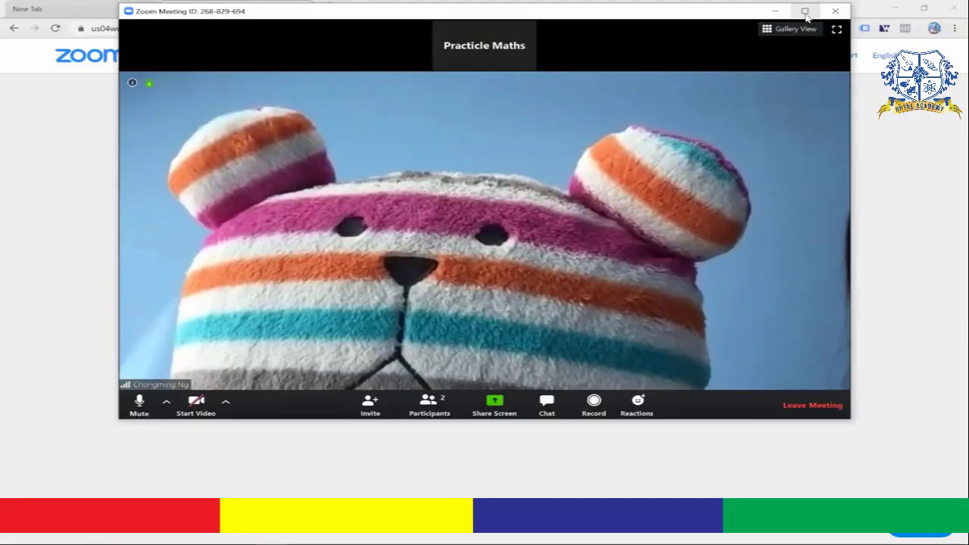
{"action": "left_click", "coordinate": [804, 10]}
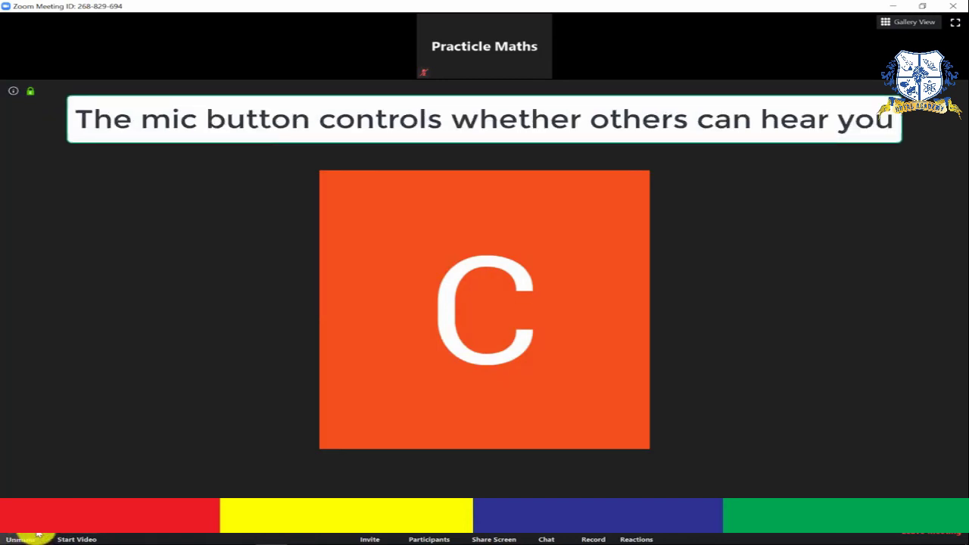
Unmute the microphone and mute it again, and turn the camera on, off and on again.
{"action": "left_click", "coordinate": [27, 535]}
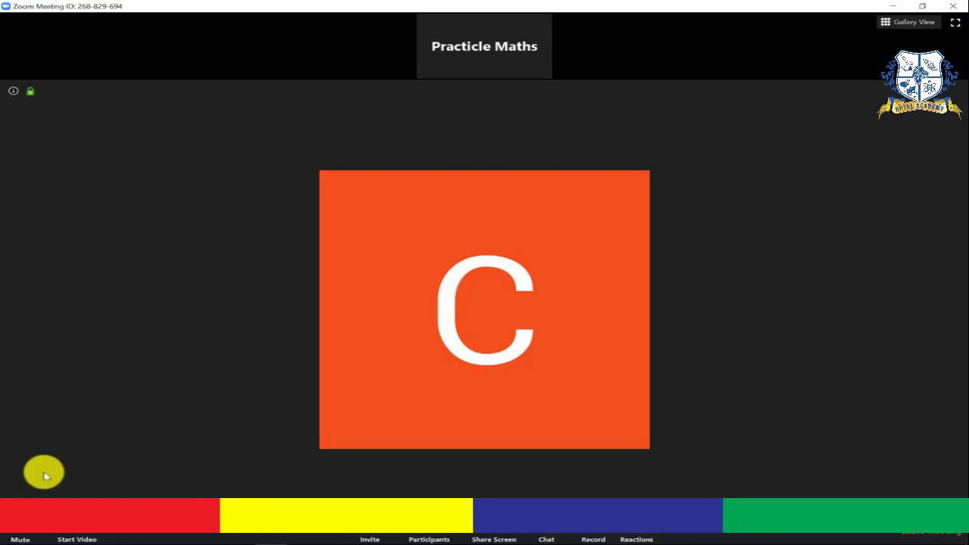
{"action": "left_click", "coordinate": [25, 537]}
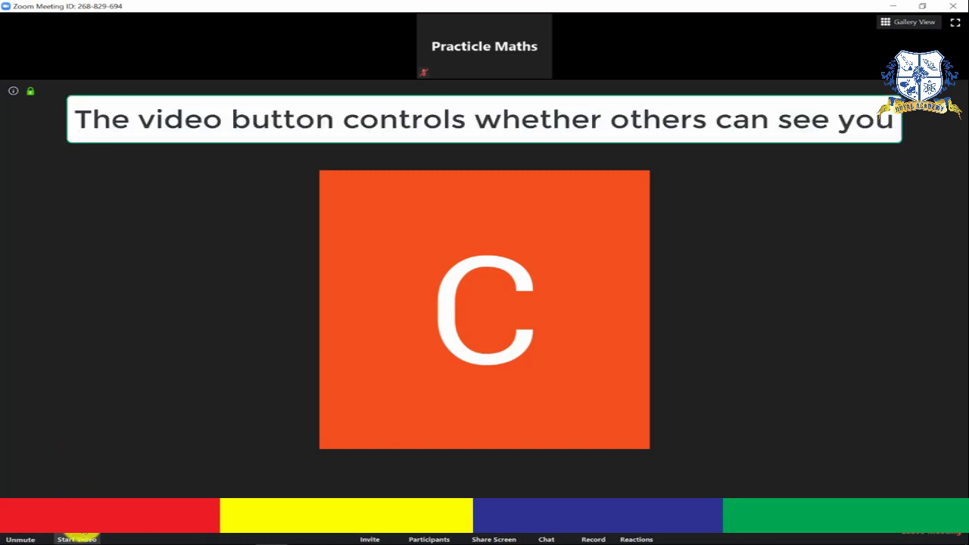
{"action": "left_click", "coordinate": [78, 538]}
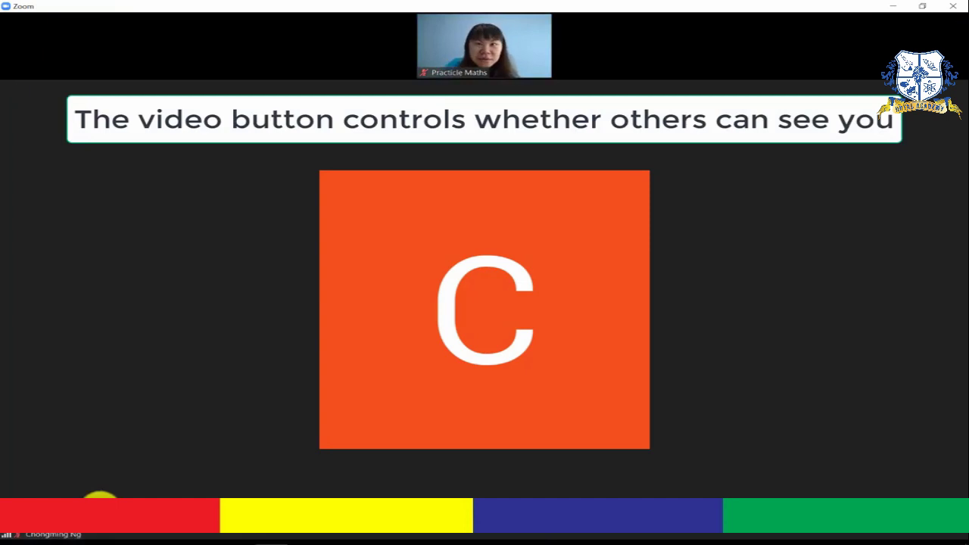
{"action": "left_click", "coordinate": [75, 539]}
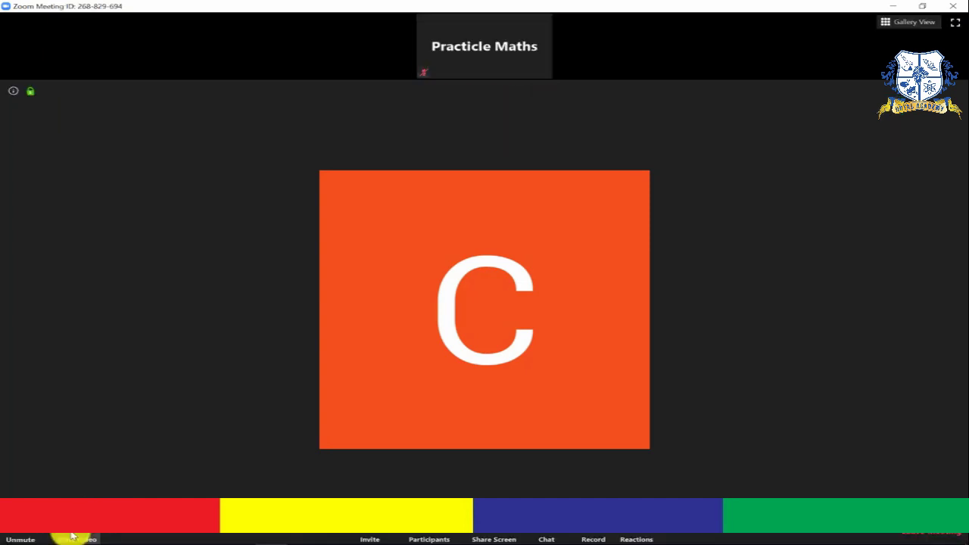
{"action": "left_click", "coordinate": [72, 536]}
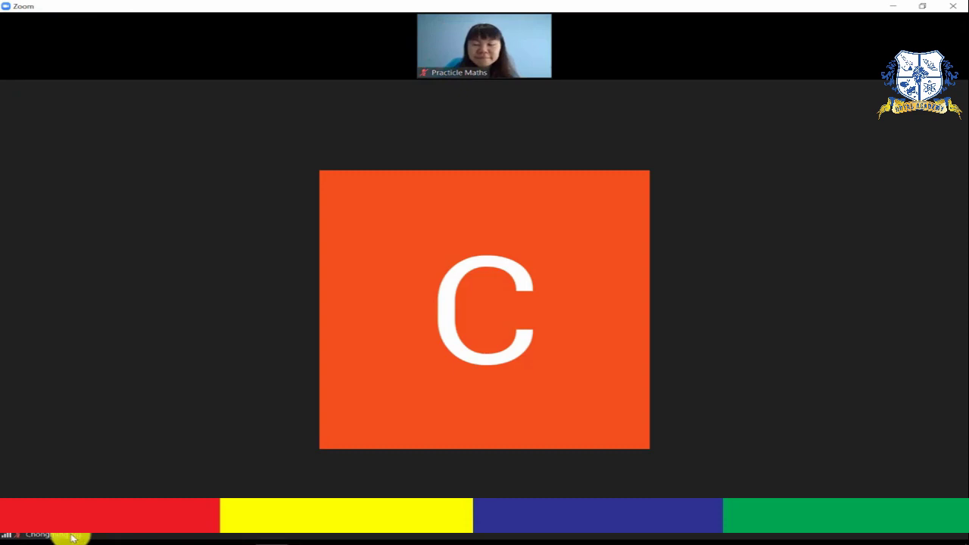
Download the Smart Virtual Background package with the bridge background, and switch the virtual background to the palm beach.
{"action": "mouse_move", "coordinate": [113, 446]}
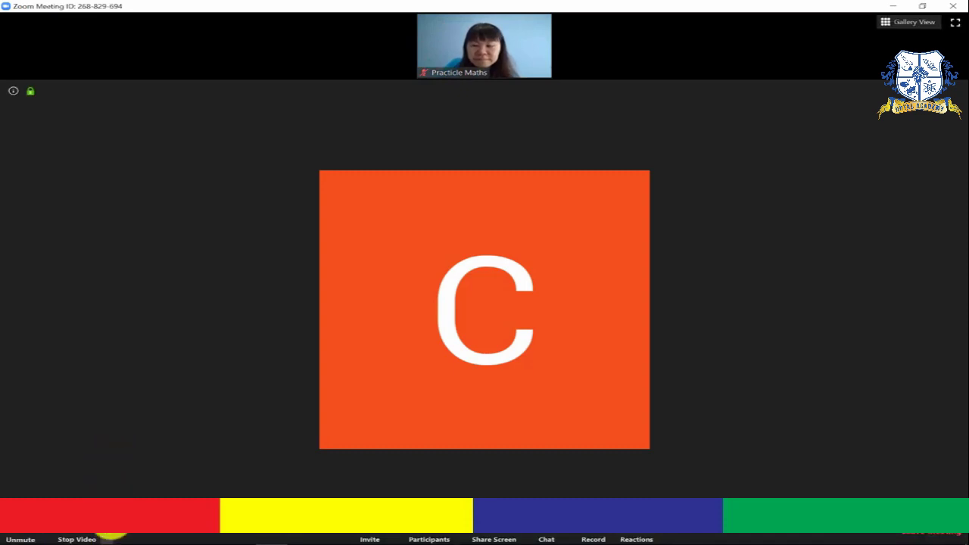
{"action": "left_click", "coordinate": [111, 534]}
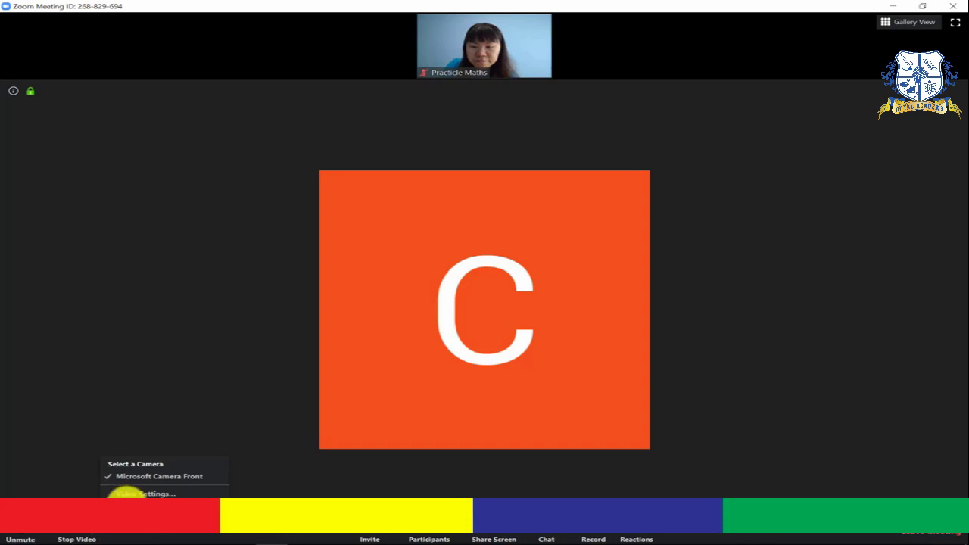
{"action": "left_click", "coordinate": [126, 493]}
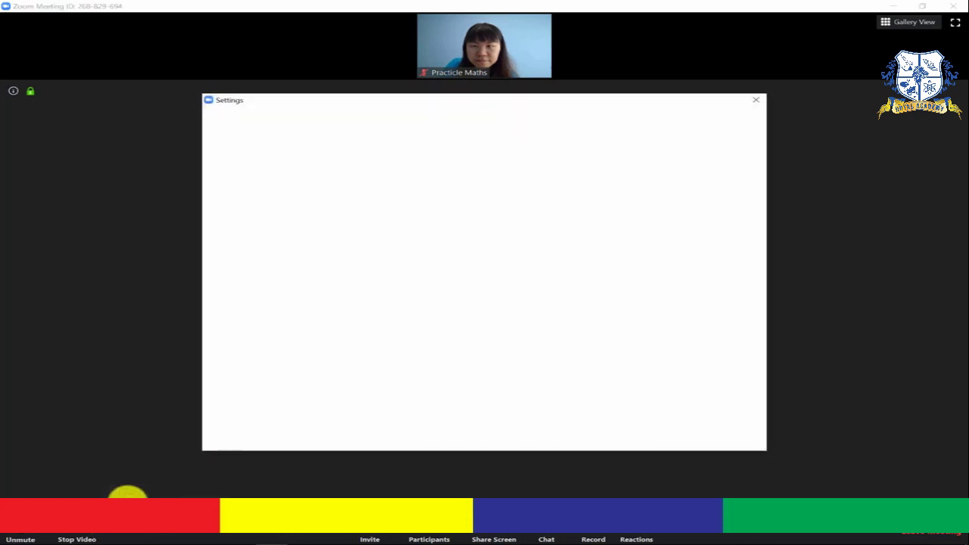
{"action": "left_click", "coordinate": [524, 331]}
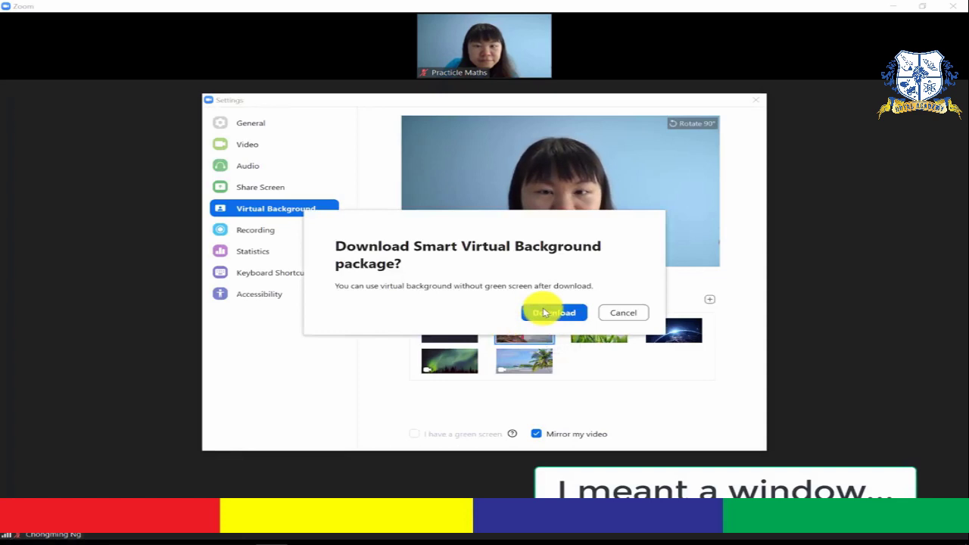
{"action": "left_click", "coordinate": [543, 312]}
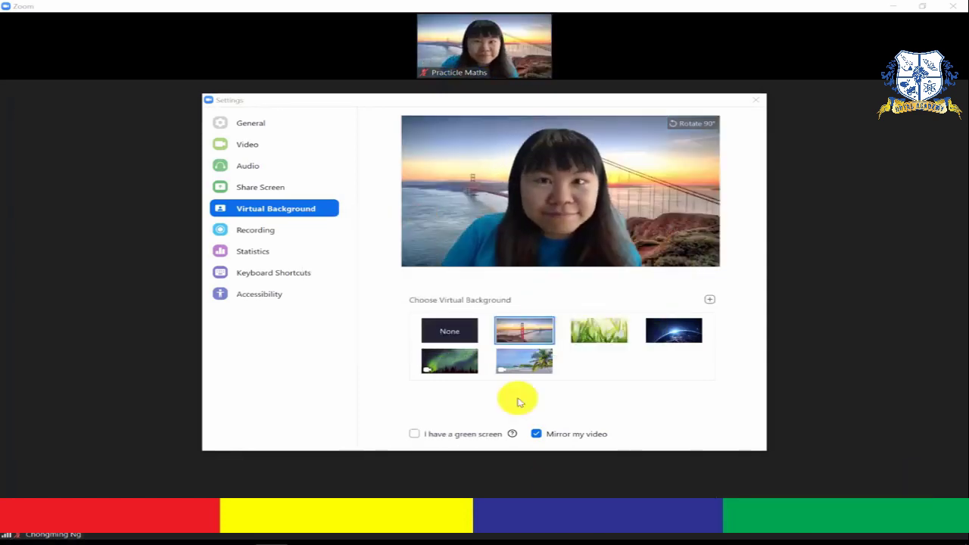
{"action": "left_click", "coordinate": [524, 361]}
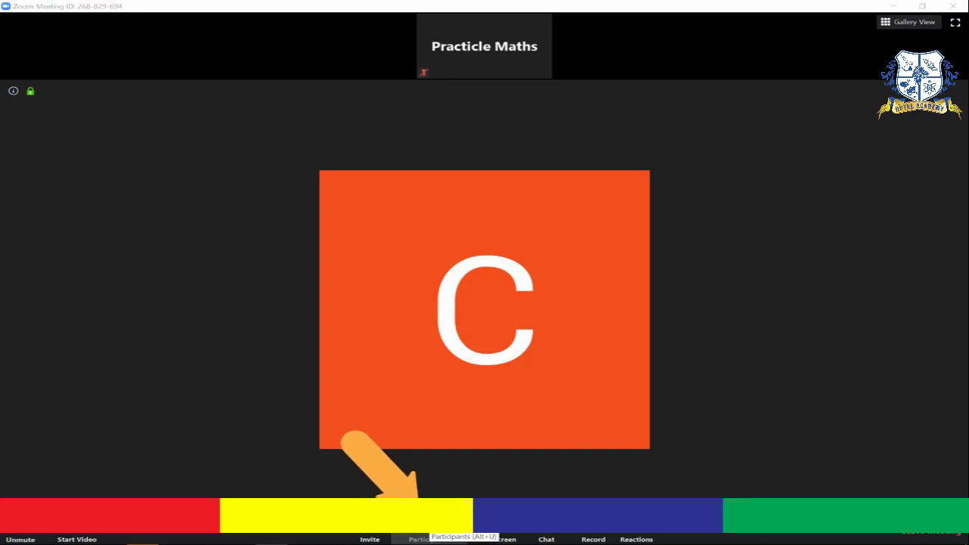
Rename your own entry in the participants list to "The IT Savvy Student".
{"action": "left_click", "coordinate": [431, 539]}
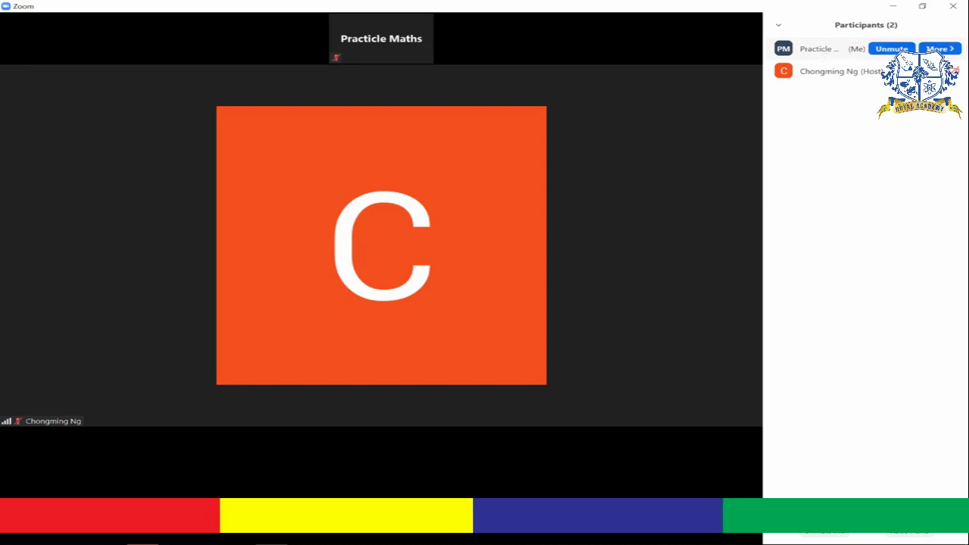
{"action": "left_click", "coordinate": [938, 48]}
{"action": "left_click", "coordinate": [930, 48]}
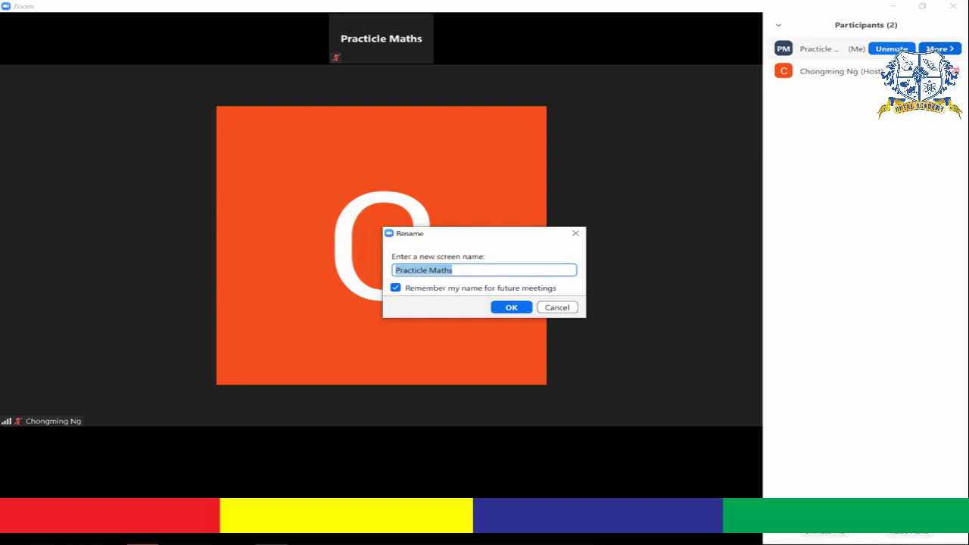
{"action": "type", "text": "The IT Sav"}
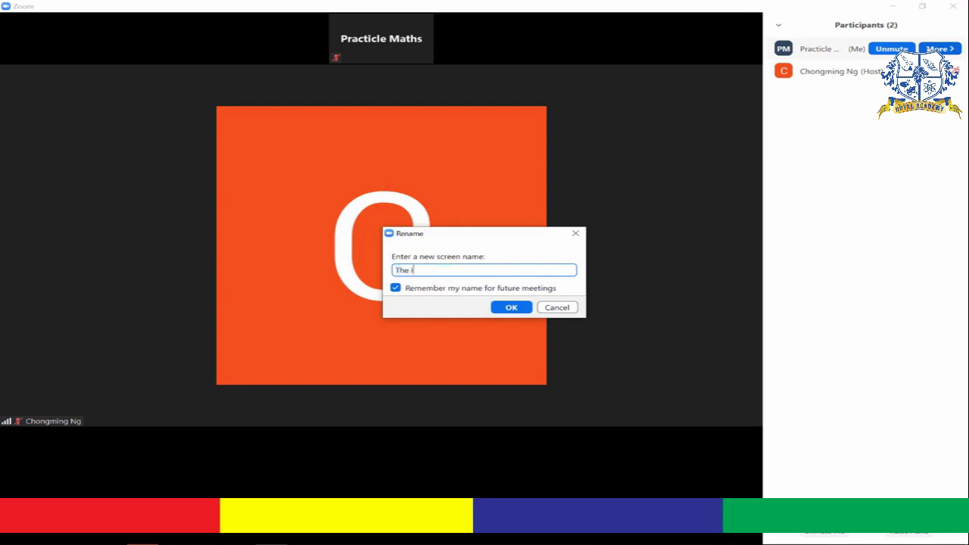
{"action": "type", "text": "vy Student"}
{"action": "left_click", "coordinate": [511, 307]}
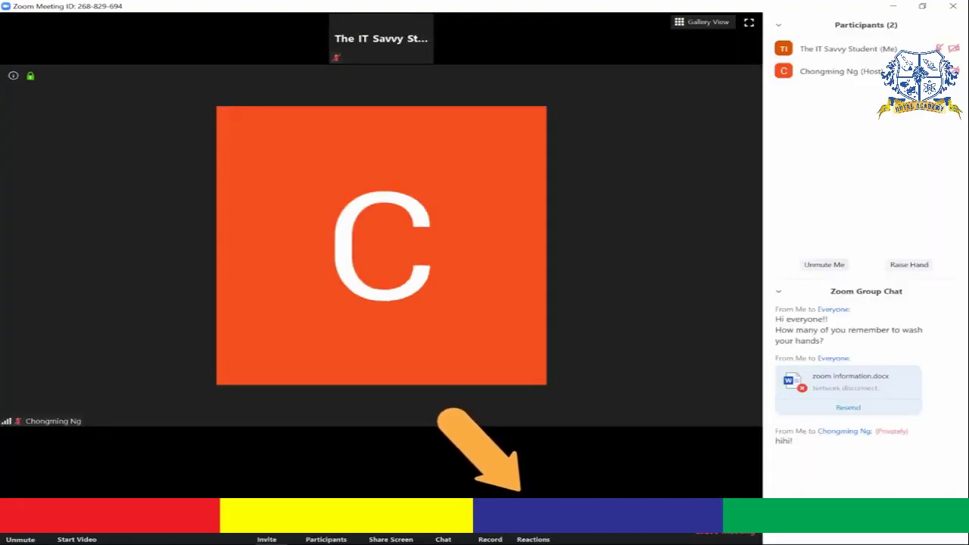
Send a clapping-hands reaction to the meeting.
{"action": "left_click", "coordinate": [534, 537]}
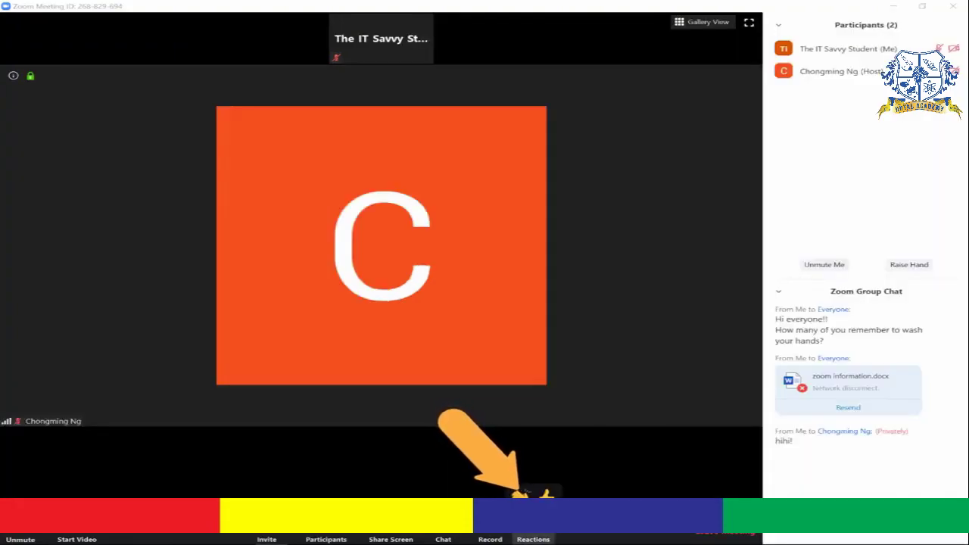
{"action": "left_click", "coordinate": [523, 493]}
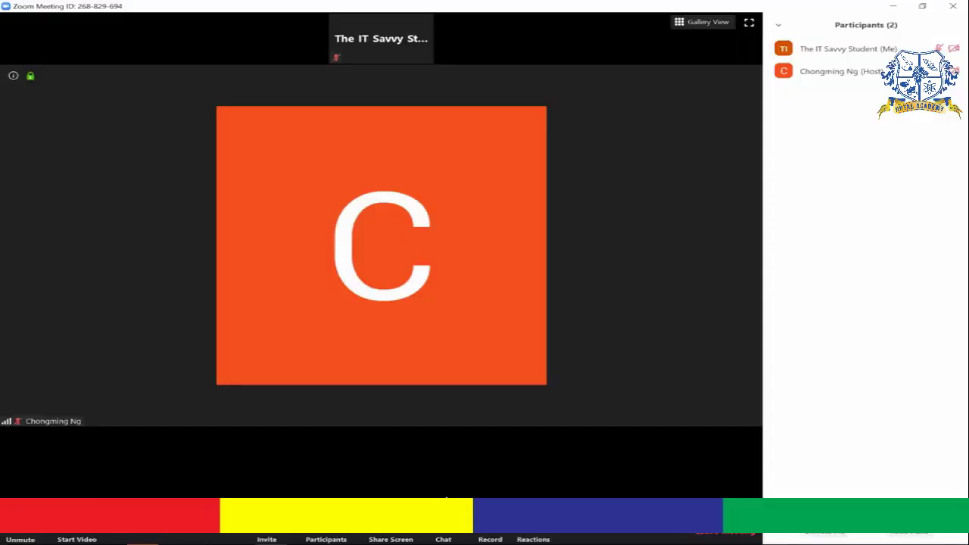
Open the group chat, set the message recipient to the host only, and close the chat.
{"action": "left_click", "coordinate": [444, 535]}
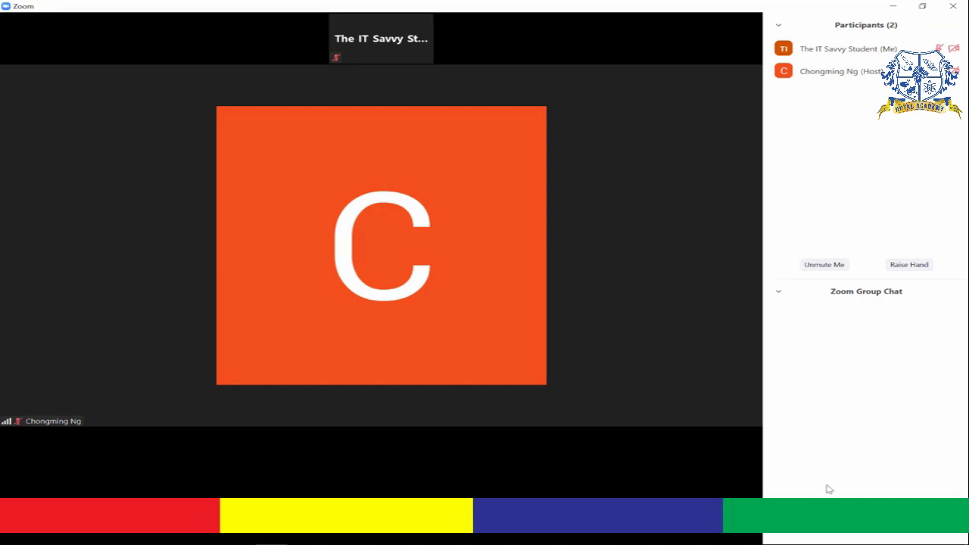
{"action": "left_click", "coordinate": [825, 509]}
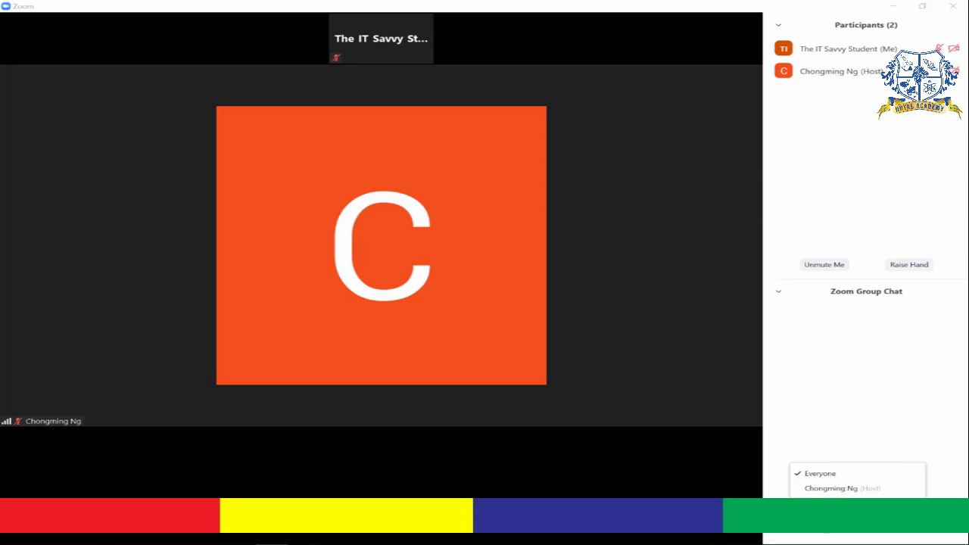
{"action": "left_click", "coordinate": [842, 488]}
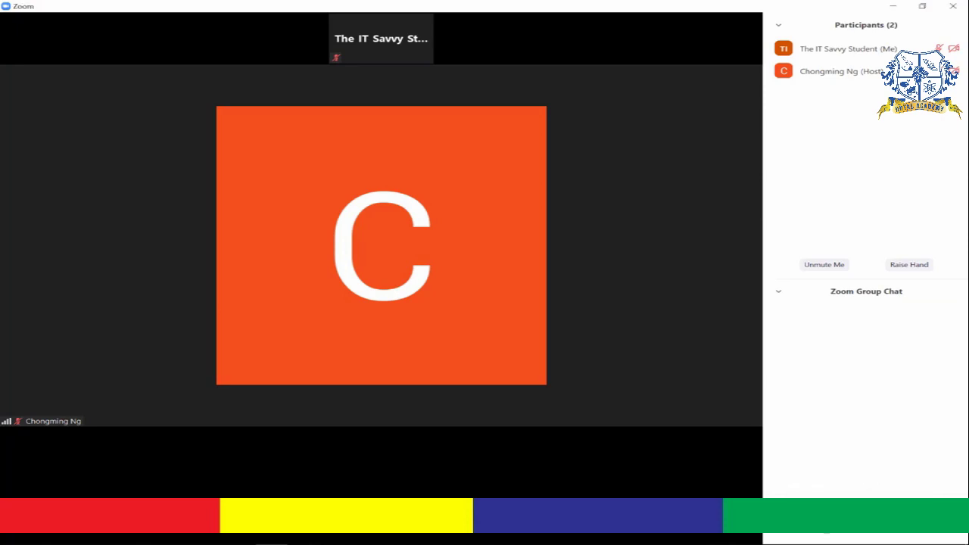
{"action": "key", "text": "Return"}
{"action": "key", "text": "alt+h"}
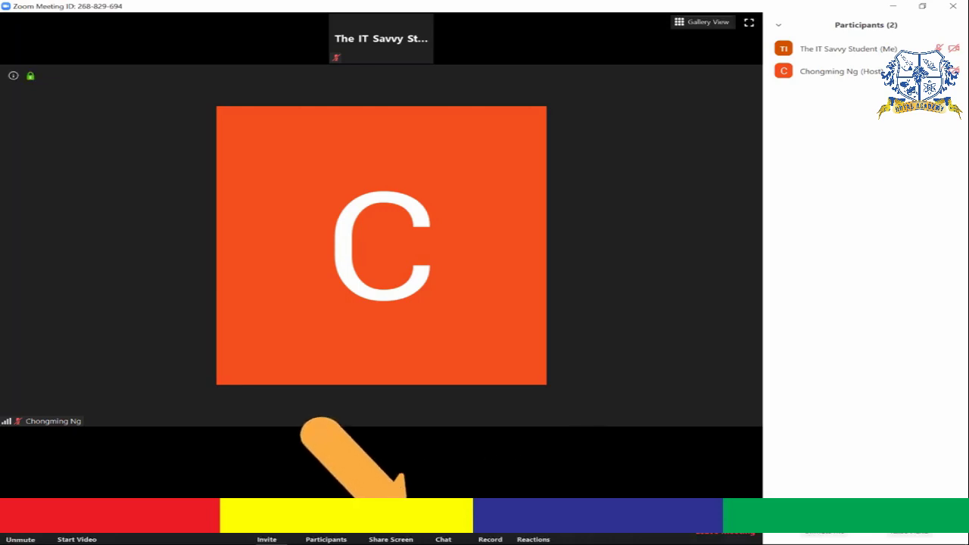
Share a Whiteboard with the meeting participants.
{"action": "left_click", "coordinate": [395, 532]}
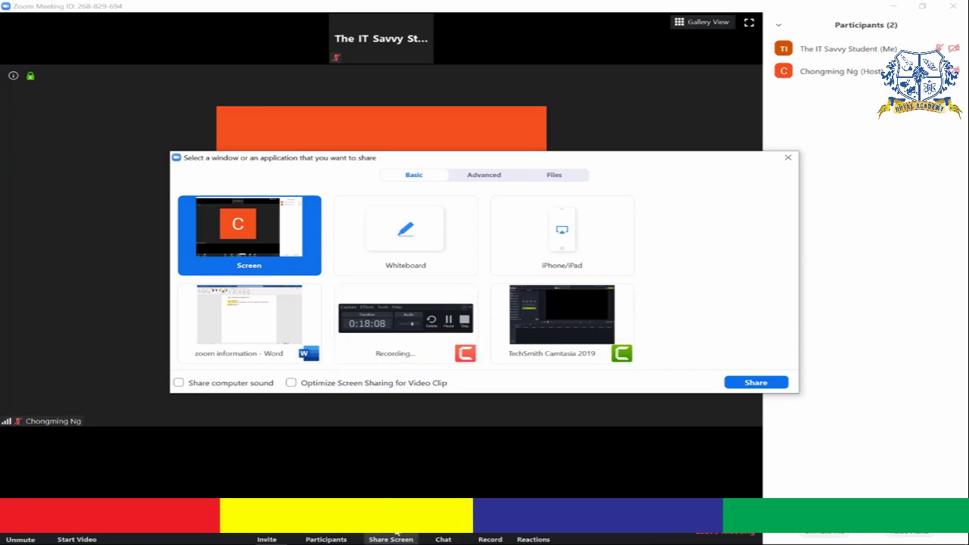
{"action": "left_click", "coordinate": [399, 257]}
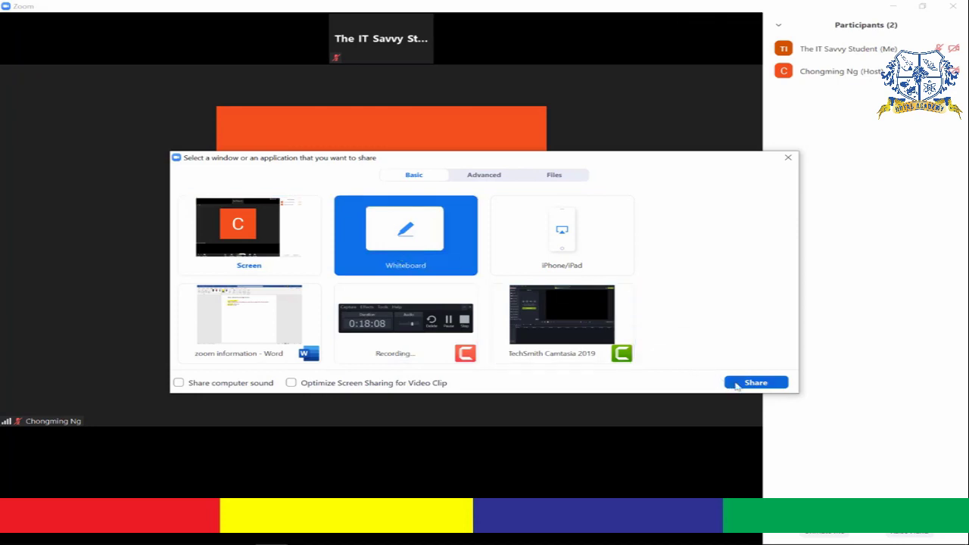
{"action": "left_click", "coordinate": [755, 383]}
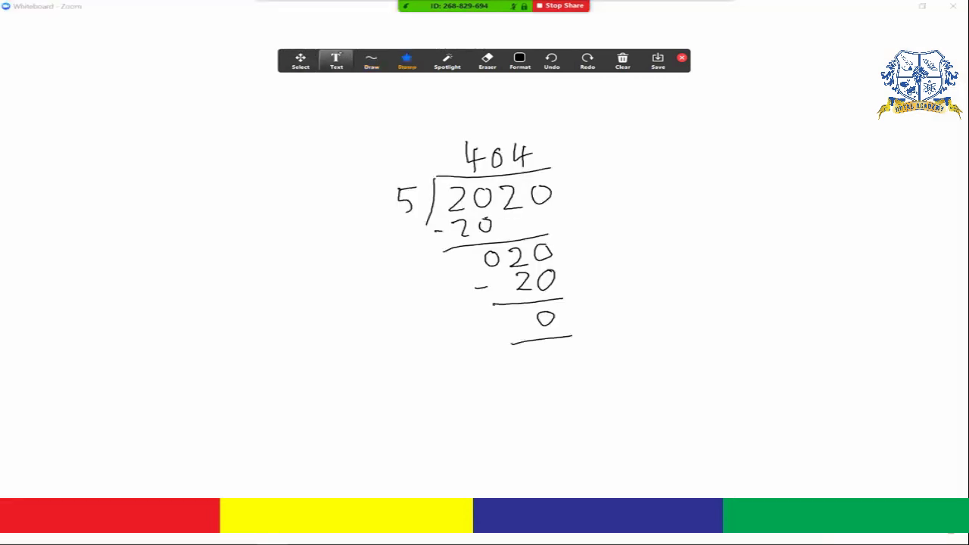
Add the text "Who else solved this question in the same way as me?" beside the long division on the whiteboard.
{"action": "left_click", "coordinate": [336, 61]}
{"action": "left_click", "coordinate": [645, 162]}
{"action": "type", "text": "Who else can sol"}
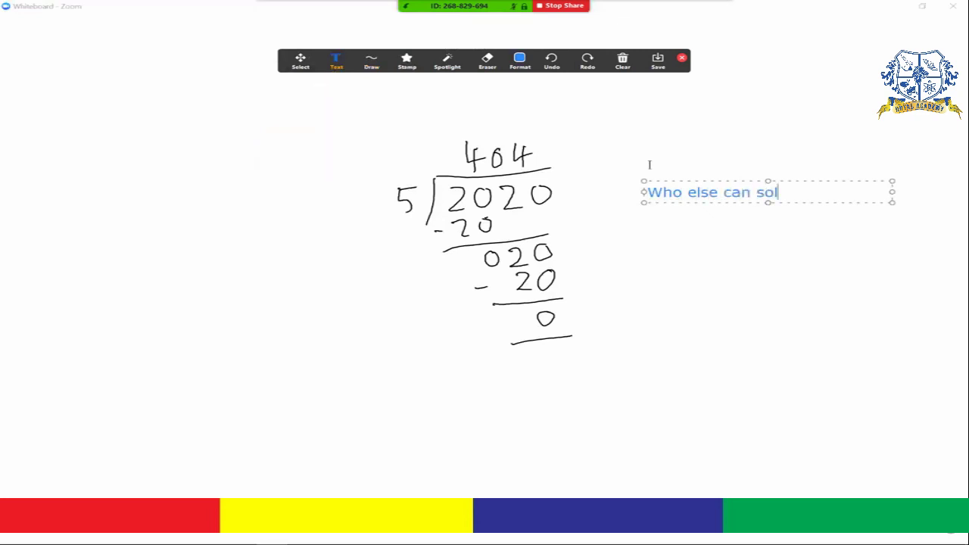
{"action": "key", "text": "BackSpace"}
{"action": "key", "text": "BackSpace"}
{"action": "key", "text": "BackSpace"}
{"action": "key", "text": "BackSpace"}
{"action": "key", "text": "BackSpace"}
{"action": "key", "text": "BackSpace"}
{"action": "type", "text": "solved this question in "}
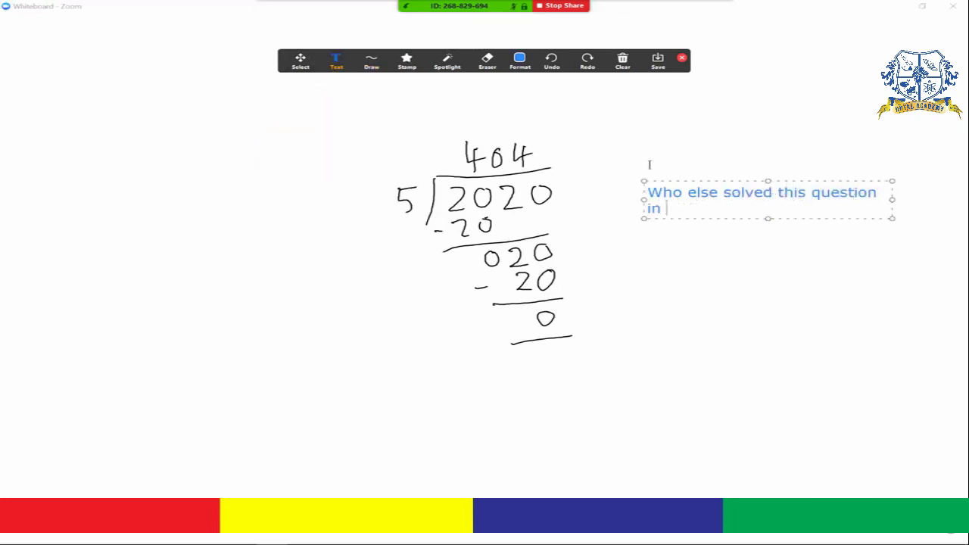
{"action": "type", "text": "the same way as me?"}
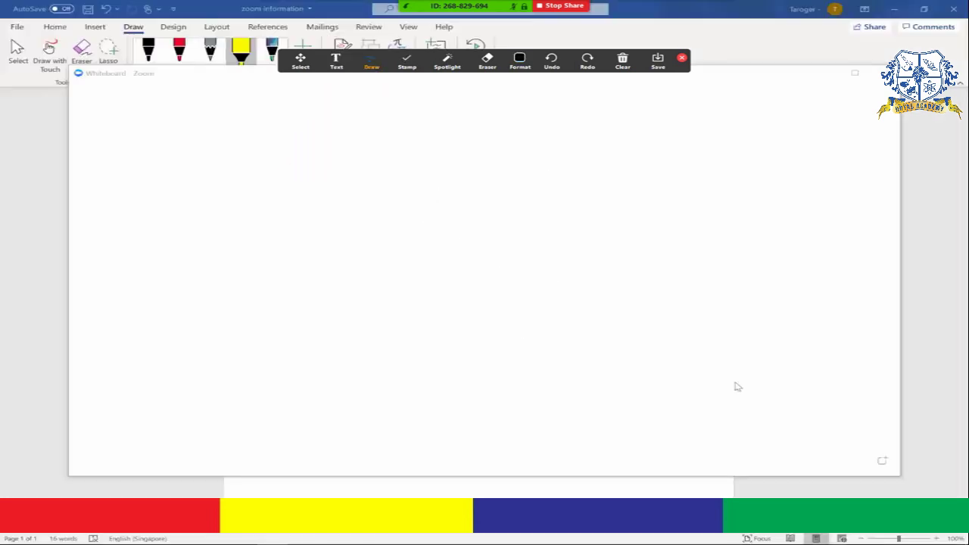
Handwrite the long division of 208 by 4 on the whiteboard, with the quotient 52 above and the subtraction working below.
{"action": "mouse_move", "coordinate": [402, 212]}
{"action": "left_mouse_down"}
{"action": "mouse_move", "coordinate": [406, 228]}
{"action": "mouse_move", "coordinate": [437, 233]}
{"action": "left_mouse_up"}
{"action": "mouse_move", "coordinate": [464, 201]}
{"action": "left_mouse_down"}
{"action": "mouse_move", "coordinate": [451, 219]}
{"action": "mouse_move", "coordinate": [463, 202]}
{"action": "mouse_move", "coordinate": [517, 191]}
{"action": "left_mouse_up"}
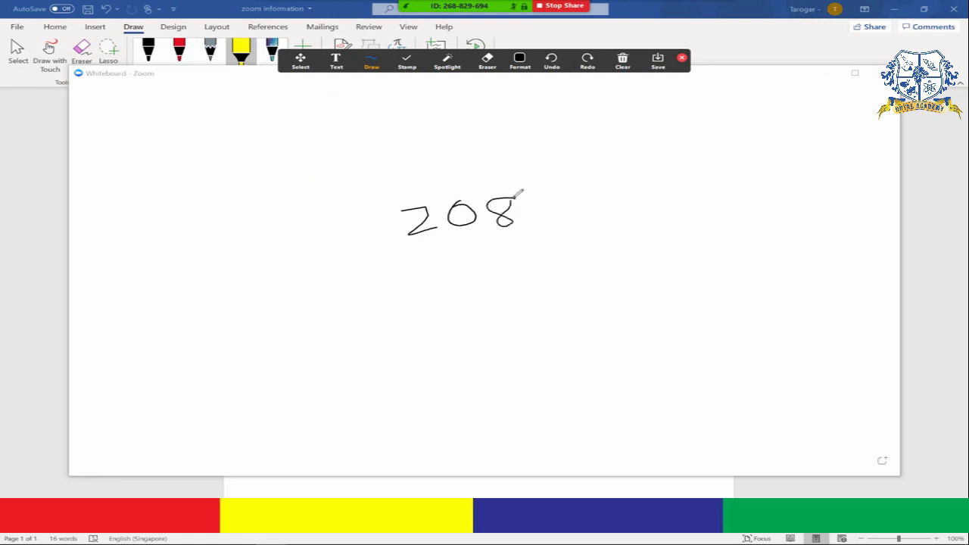
{"action": "left_click_drag", "start_coordinate": [395, 201], "coordinate": [518, 182]}
{"action": "left_click_drag", "start_coordinate": [395, 201], "coordinate": [395, 259]}
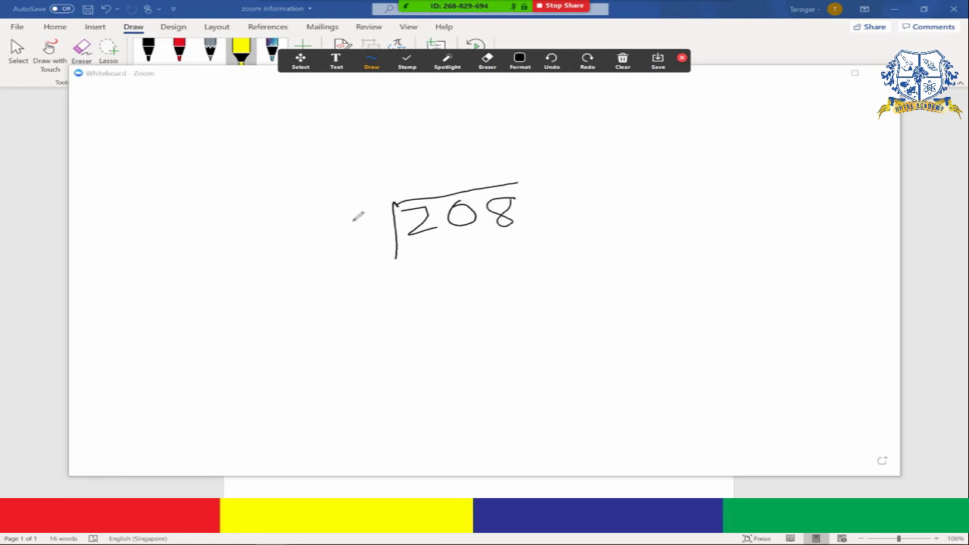
{"action": "mouse_move", "coordinate": [345, 217]}
{"action": "left_mouse_down"}
{"action": "mouse_move", "coordinate": [375, 229]}
{"action": "mouse_move", "coordinate": [368, 247]}
{"action": "left_mouse_up"}
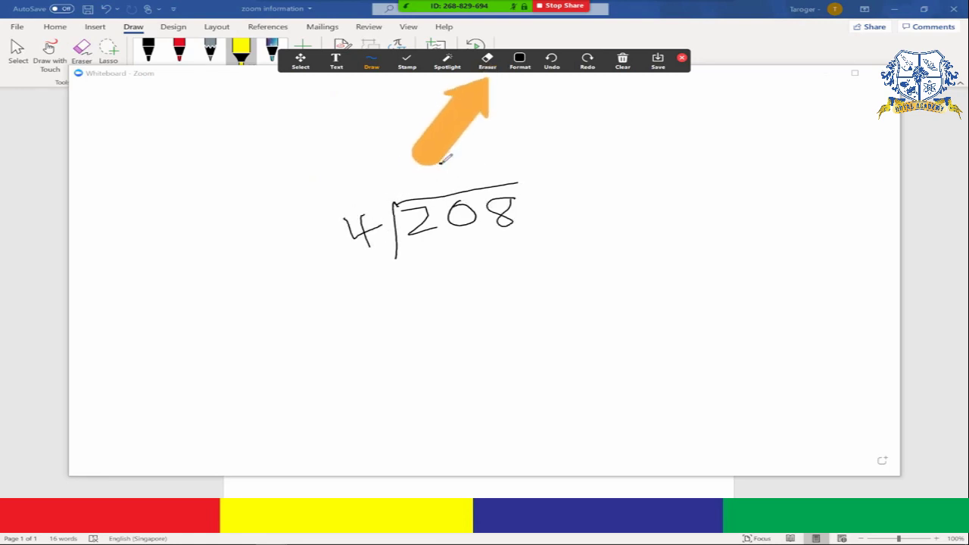
{"action": "left_click_drag", "start_coordinate": [452, 162], "coordinate": [454, 181]}
{"action": "mouse_move", "coordinate": [422, 246]}
{"action": "left_mouse_down"}
{"action": "mouse_move", "coordinate": [440, 268]}
{"action": "mouse_move", "coordinate": [458, 247]}
{"action": "left_mouse_up"}
{"action": "left_click_drag", "start_coordinate": [413, 285], "coordinate": [419, 293]}
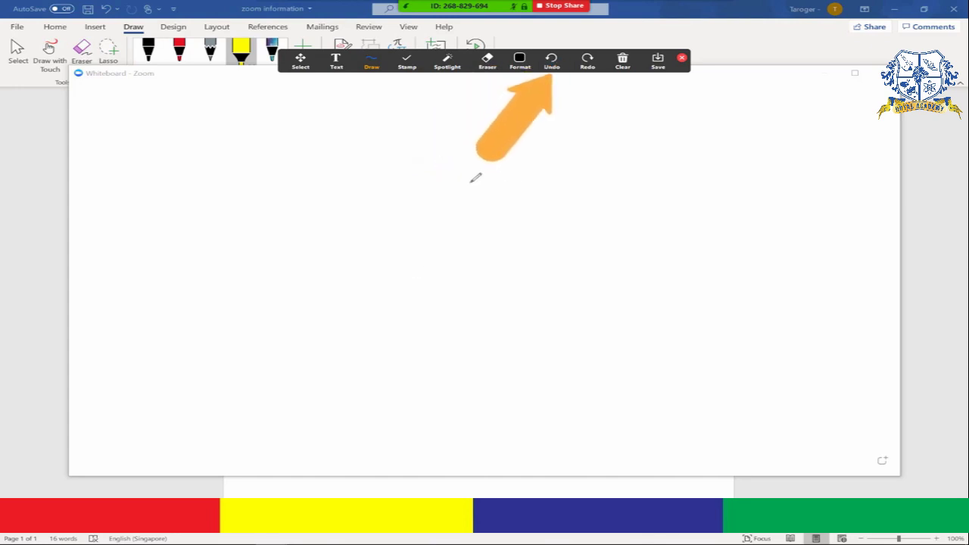
Handwrite the column addition 108 + 42 = 250 with a smiley face beside it, and undo the last stroke.
{"action": "mouse_move", "coordinate": [476, 177]}
{"action": "left_mouse_down"}
{"action": "mouse_move", "coordinate": [540, 229]}
{"action": "mouse_move", "coordinate": [558, 298]}
{"action": "mouse_move", "coordinate": [460, 151]}
{"action": "mouse_move", "coordinate": [613, 279]}
{"action": "left_mouse_up"}
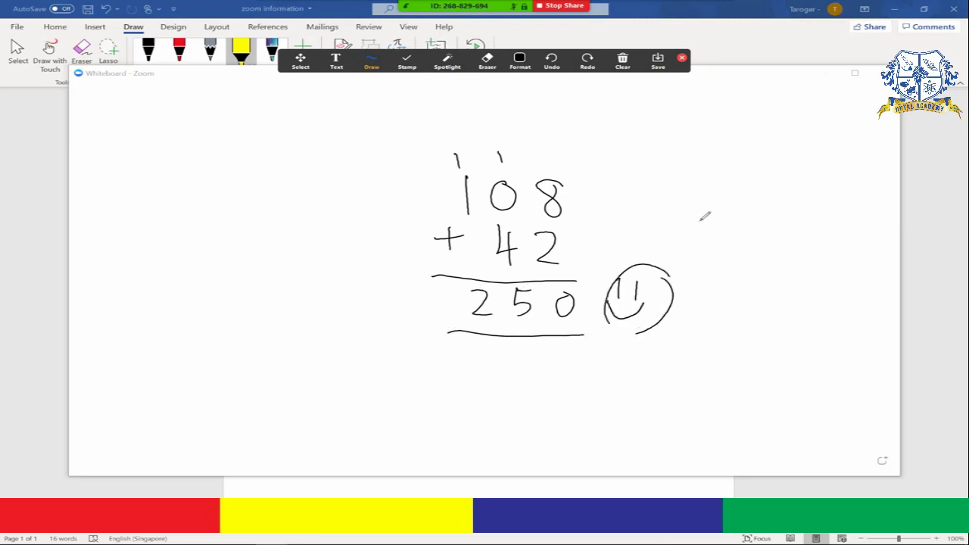
{"action": "left_click", "coordinate": [551, 61]}
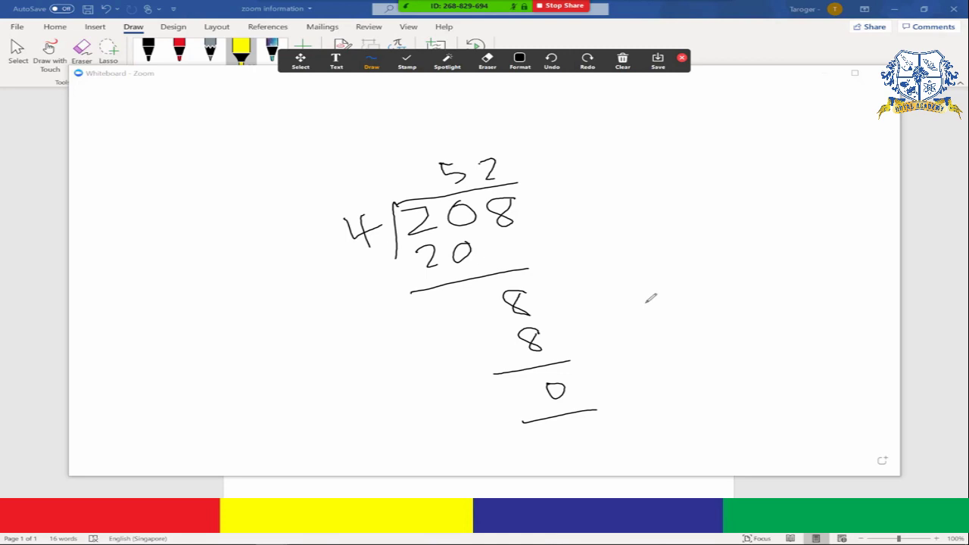
Clear the drawings from the shared whiteboard.
{"action": "left_click", "coordinate": [622, 61]}
{"action": "left_click", "coordinate": [621, 90]}
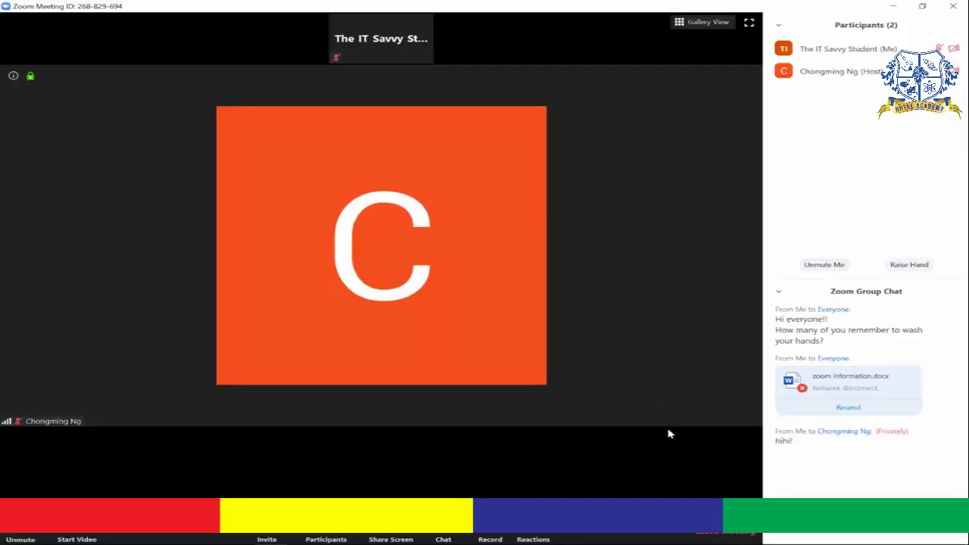
Leave the Zoom meeting.
{"action": "left_click", "coordinate": [723, 534]}
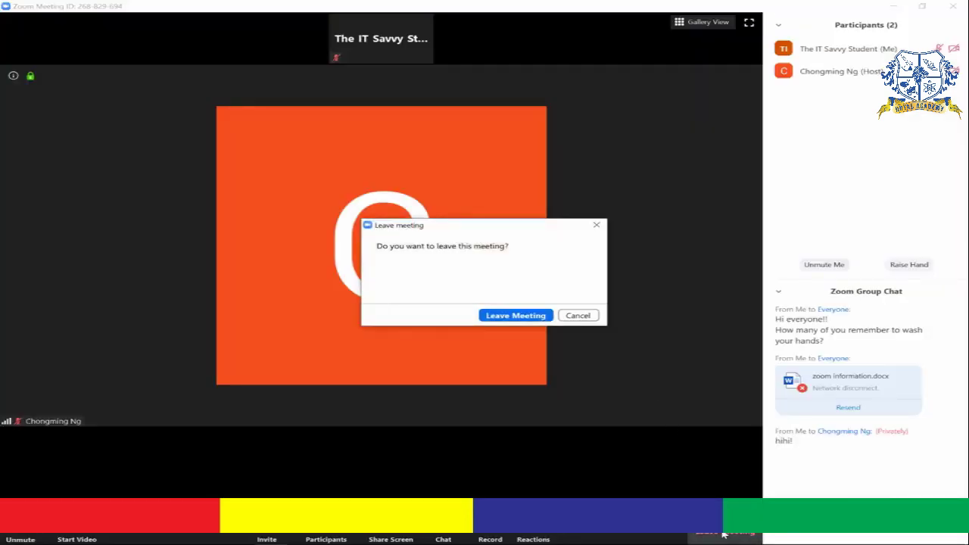